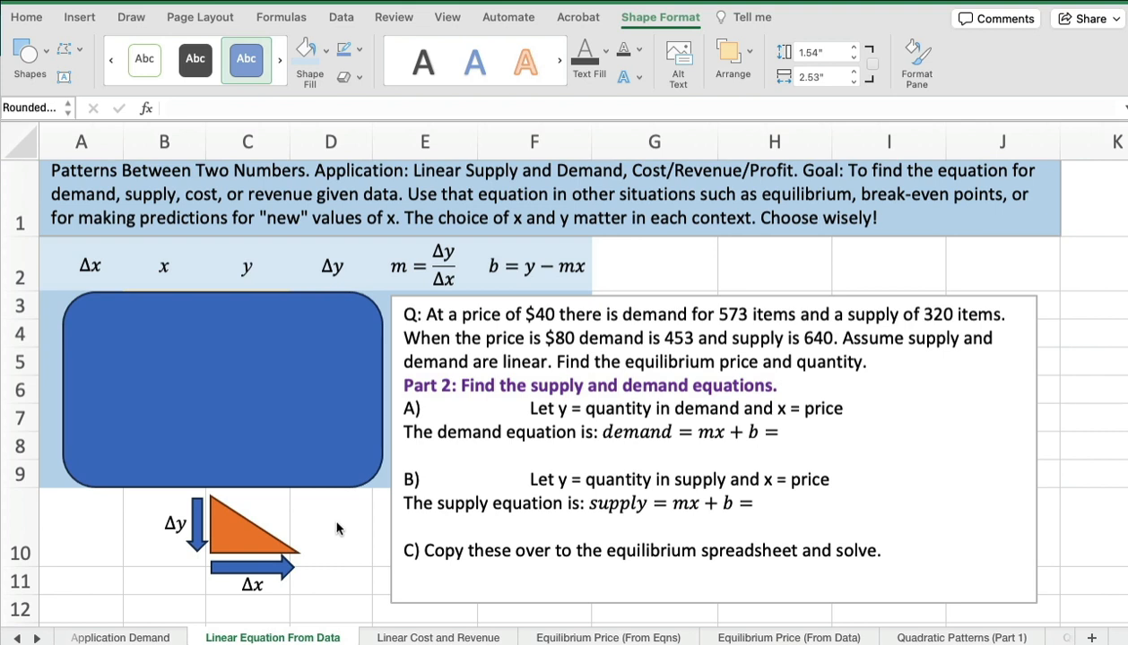
Review the Part A definitions of x and y for the demand equation in the question text box
{"action": "left_click", "coordinate": [240, 409]}
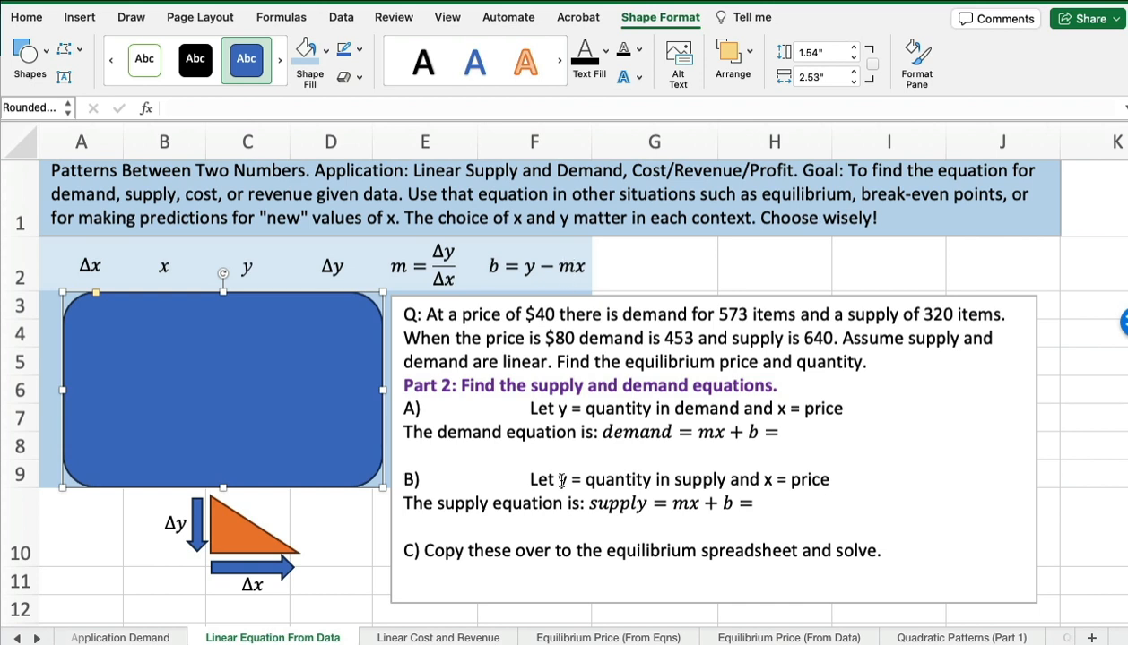
{"action": "left_click", "coordinate": [437, 408]}
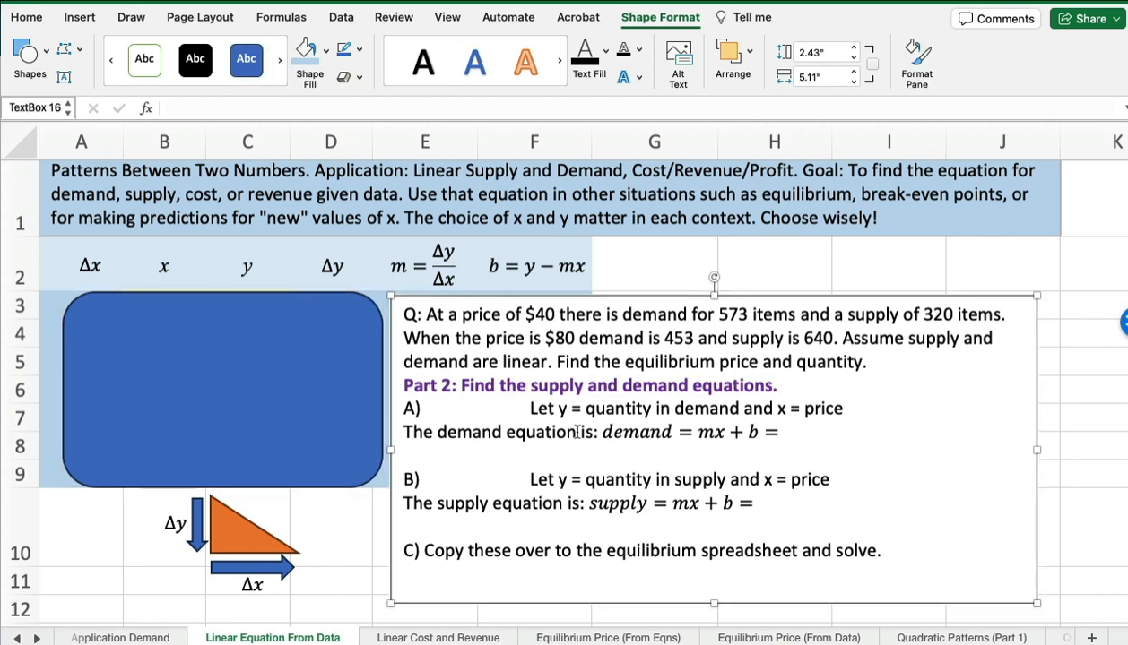
{"action": "left_click_drag", "start_coordinate": [533, 408], "coordinate": [729, 408]}
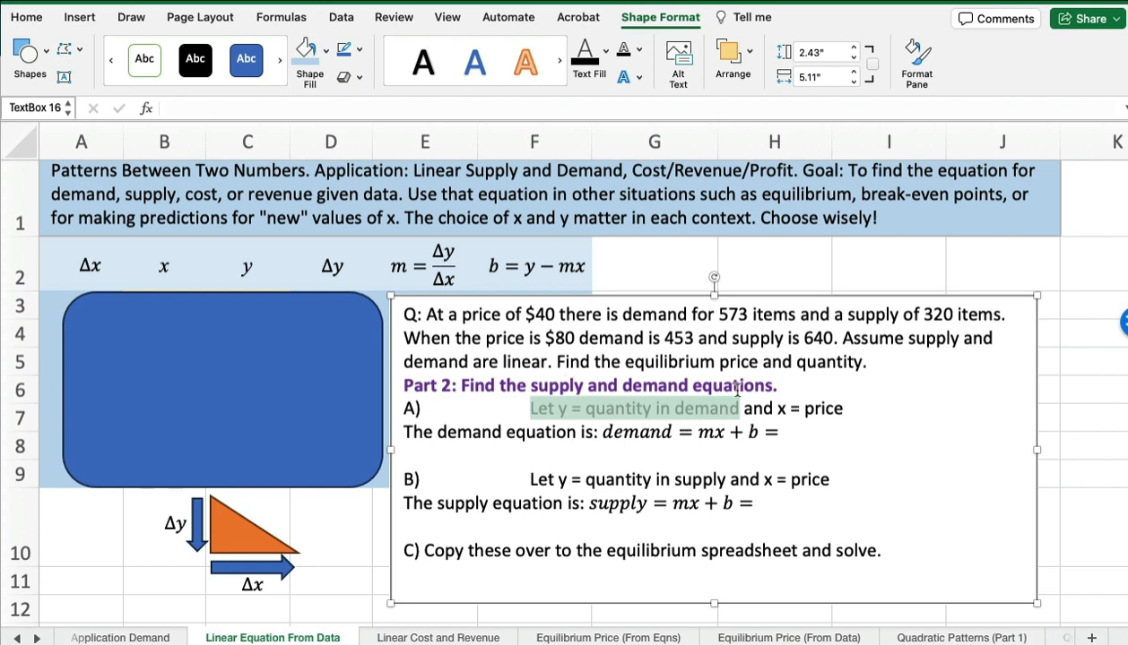
{"action": "left_click_drag", "start_coordinate": [776, 408], "coordinate": [839, 407]}
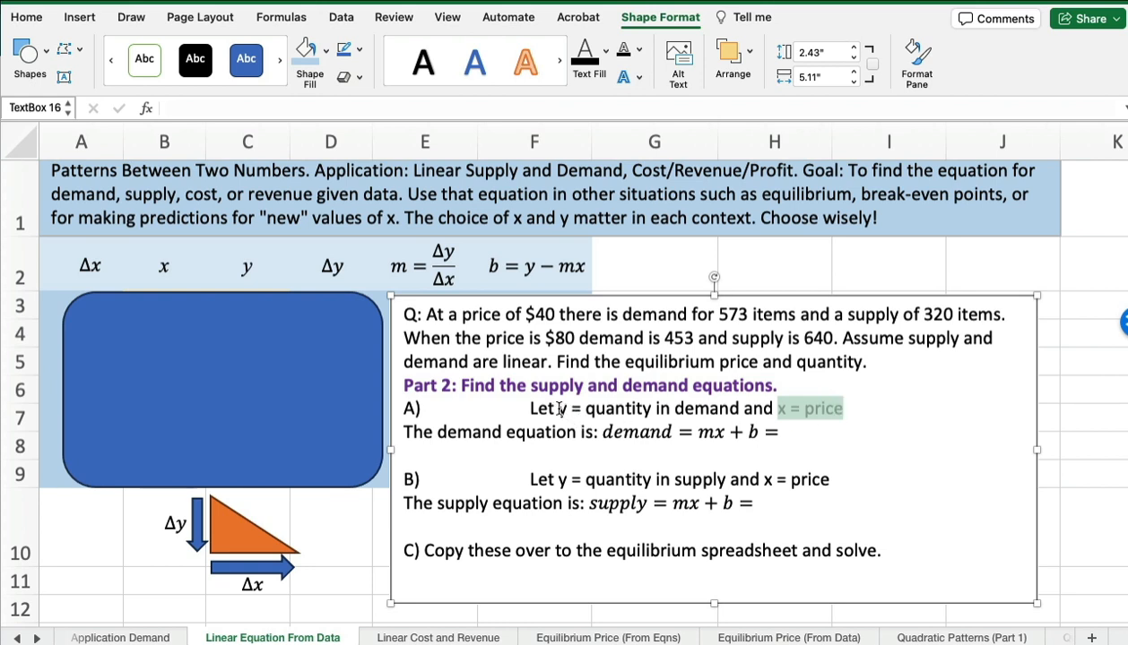
{"action": "left_click_drag", "start_coordinate": [558, 409], "coordinate": [830, 410]}
{"action": "left_click", "coordinate": [438, 433]}
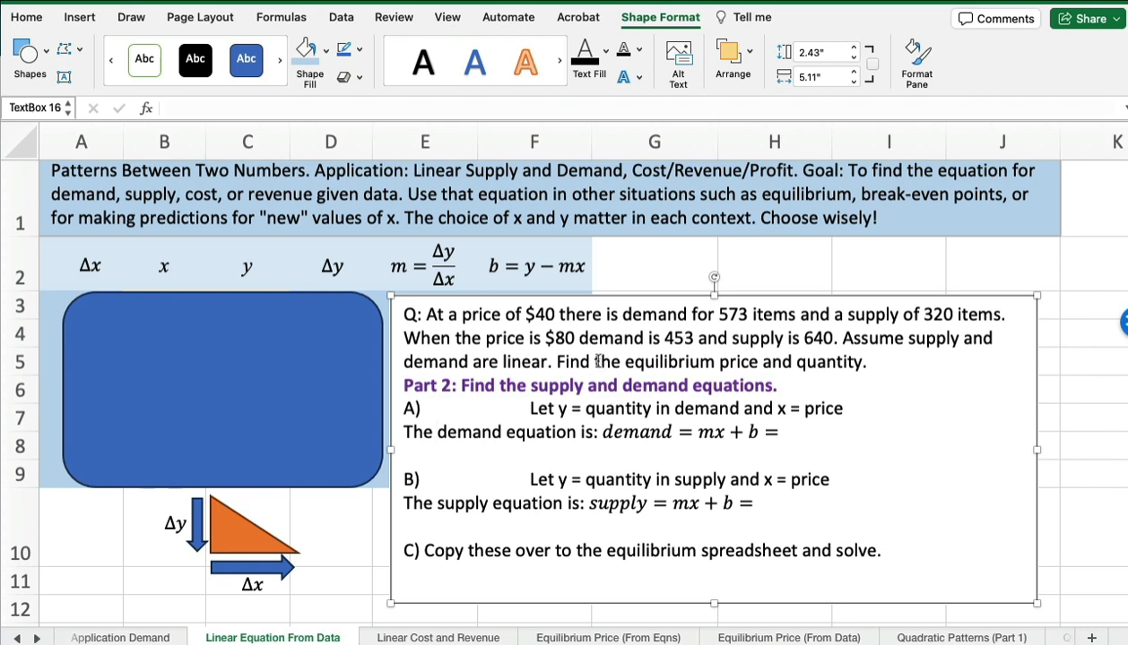
Delete the blue rounded rectangle that covers the data table
{"action": "left_click", "coordinate": [217, 371]}
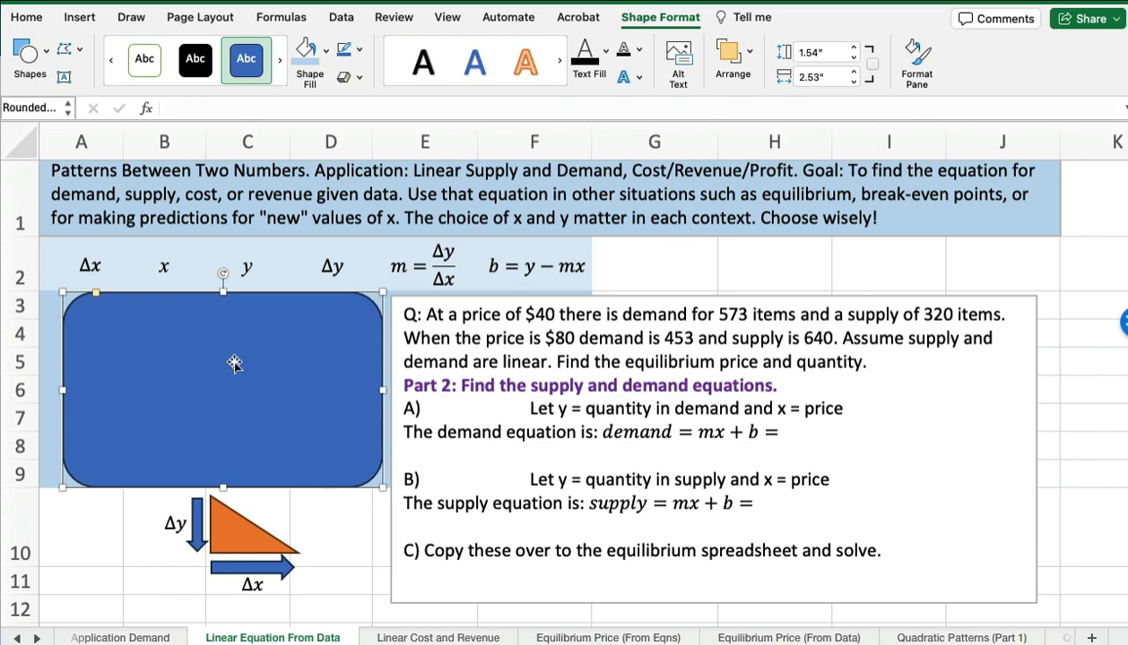
{"action": "key", "text": "Delete"}
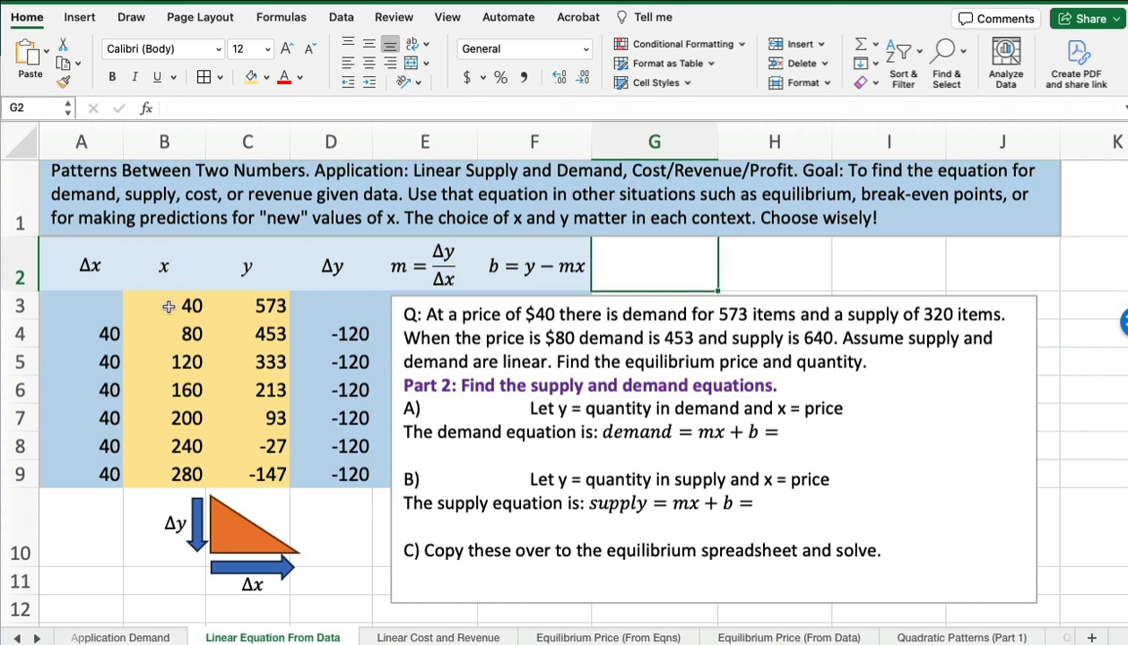
Examine the x values in B3:B9 and their matching demand quantities in the first rows of column C
{"action": "left_click_drag", "start_coordinate": [168, 306], "coordinate": [171, 475]}
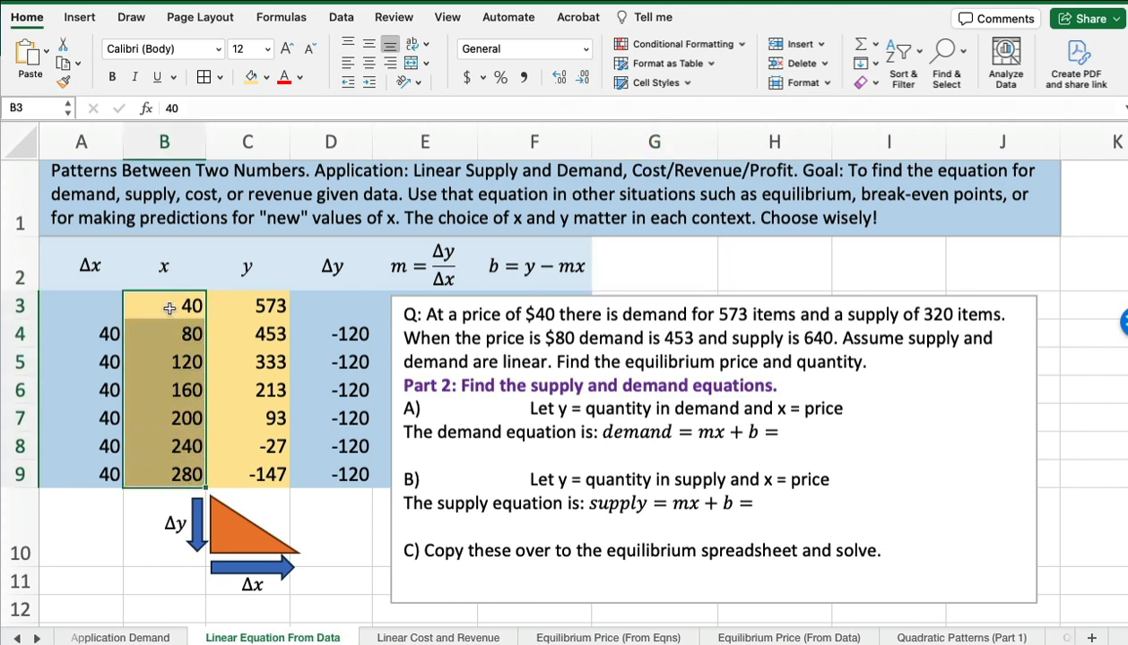
{"action": "left_click", "coordinate": [169, 306]}
{"action": "left_click", "coordinate": [165, 330]}
{"action": "left_click", "coordinate": [160, 362]}
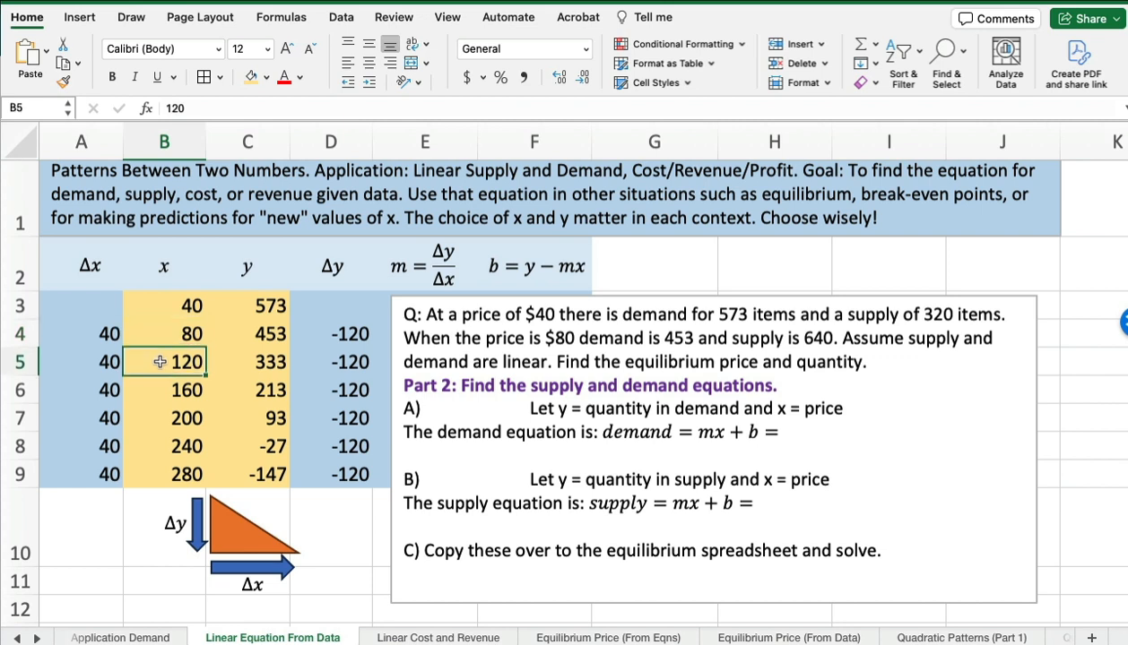
{"action": "left_click", "coordinate": [156, 390]}
{"action": "left_click", "coordinate": [152, 418]}
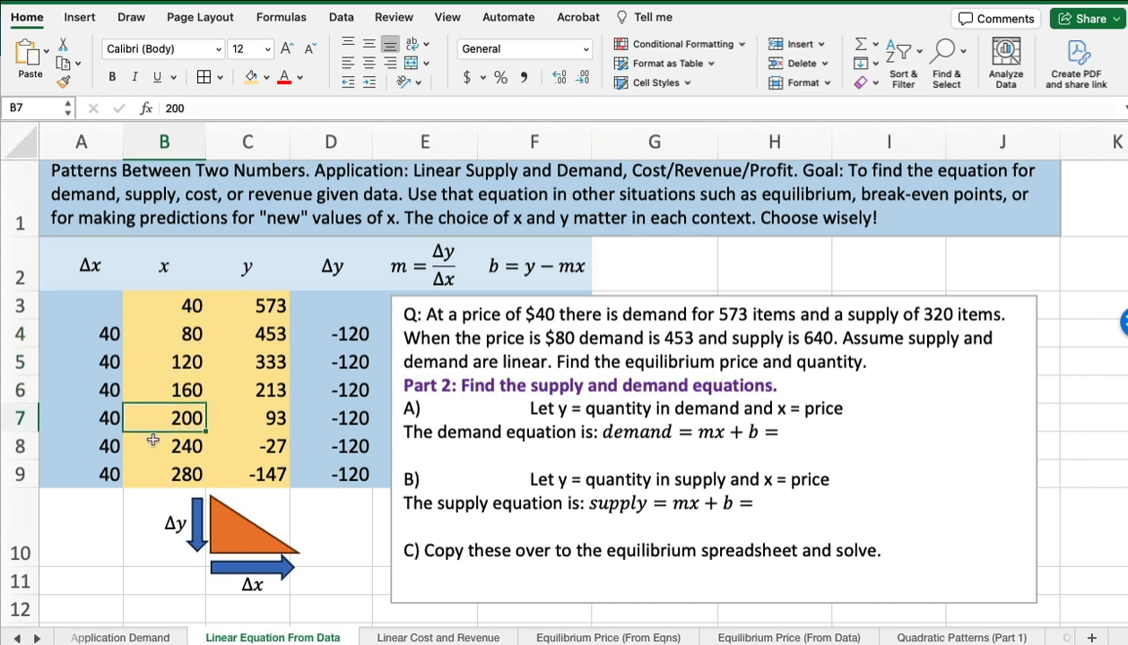
{"action": "left_click", "coordinate": [152, 441]}
{"action": "left_click", "coordinate": [152, 470]}
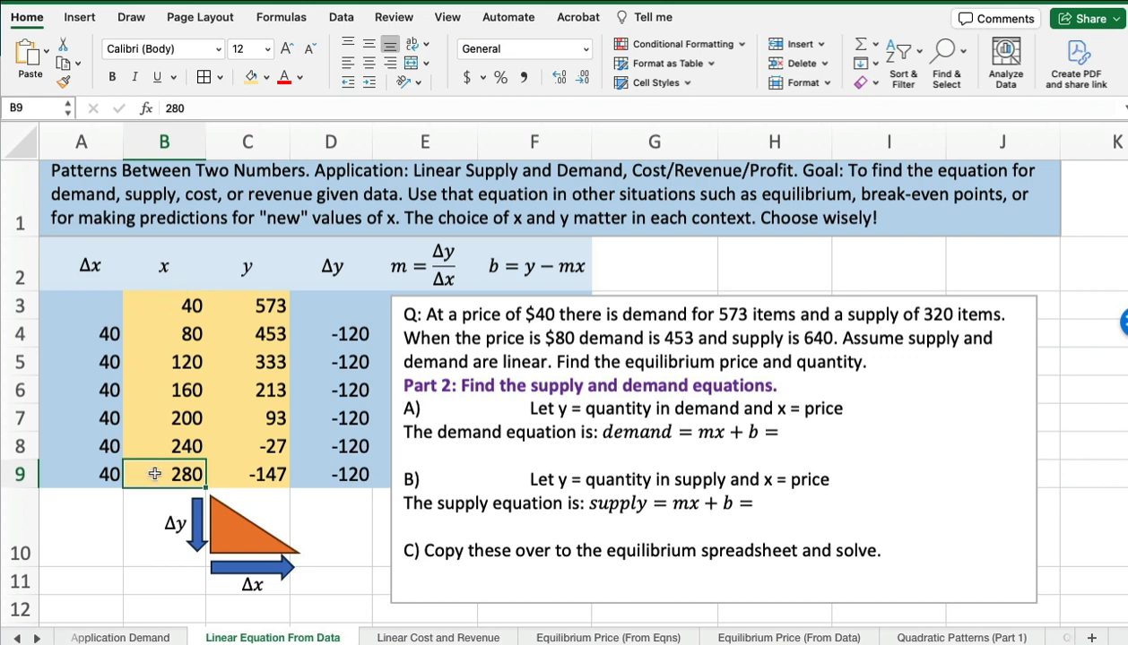
{"action": "left_click", "coordinate": [250, 306]}
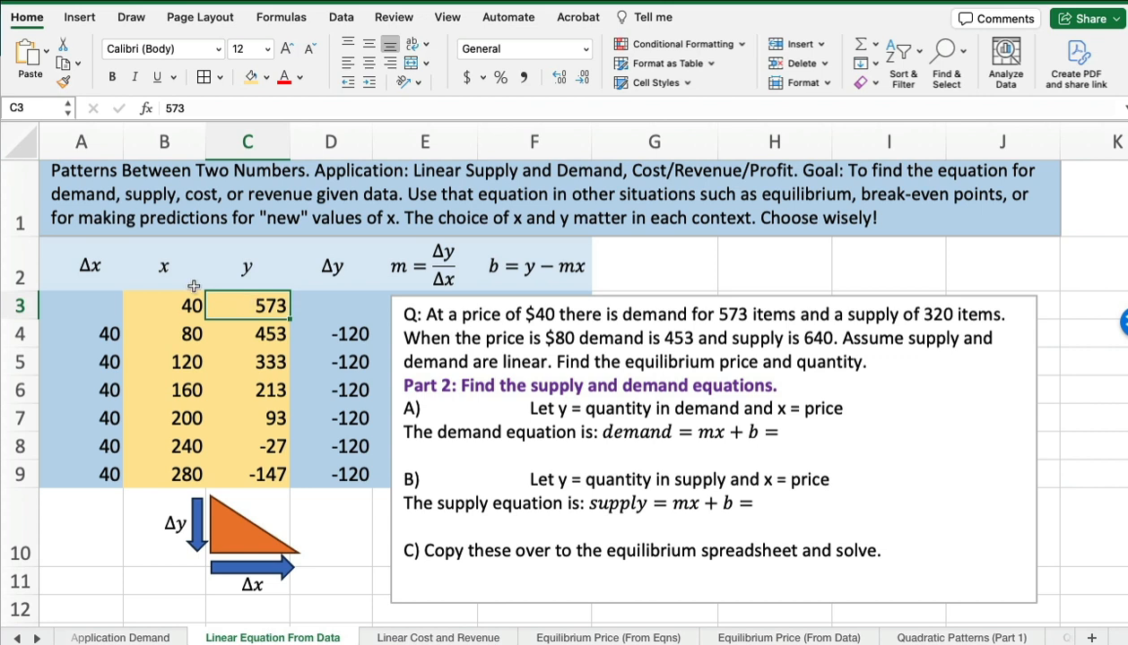
{"action": "left_click", "coordinate": [169, 301]}
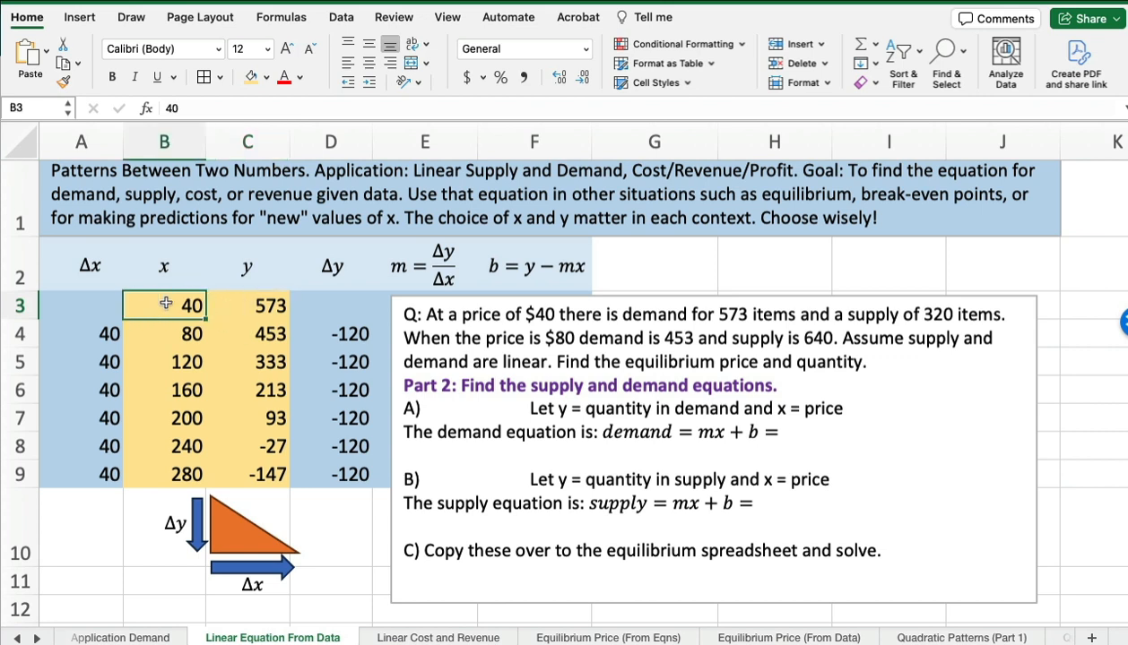
{"action": "left_click", "coordinate": [255, 334]}
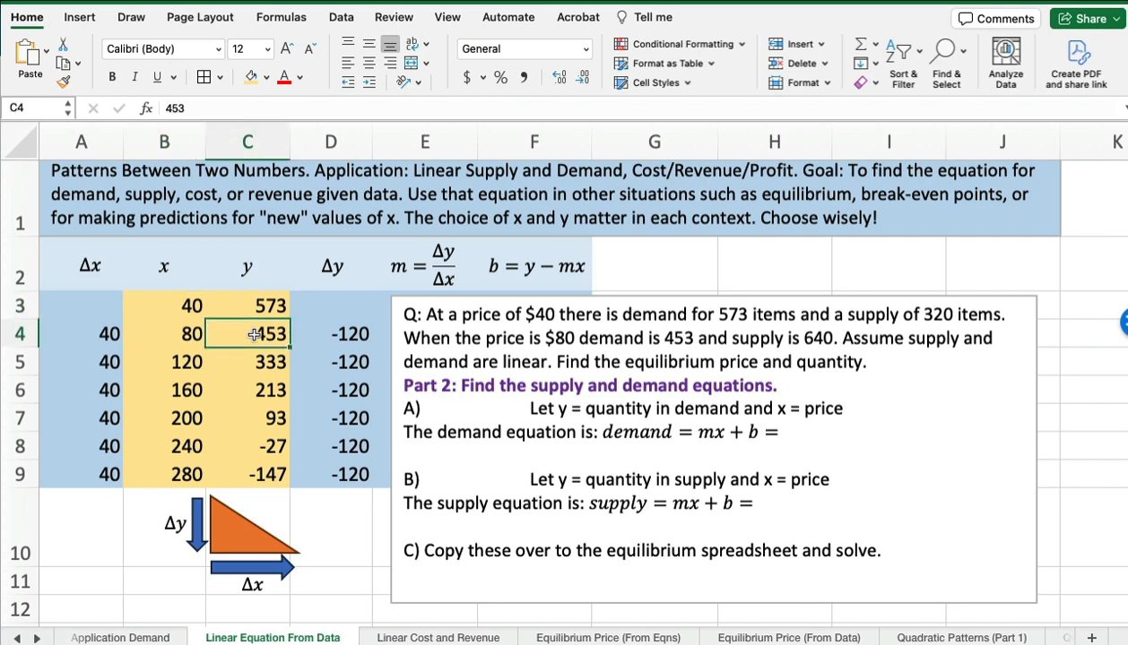
{"action": "left_click", "coordinate": [183, 335]}
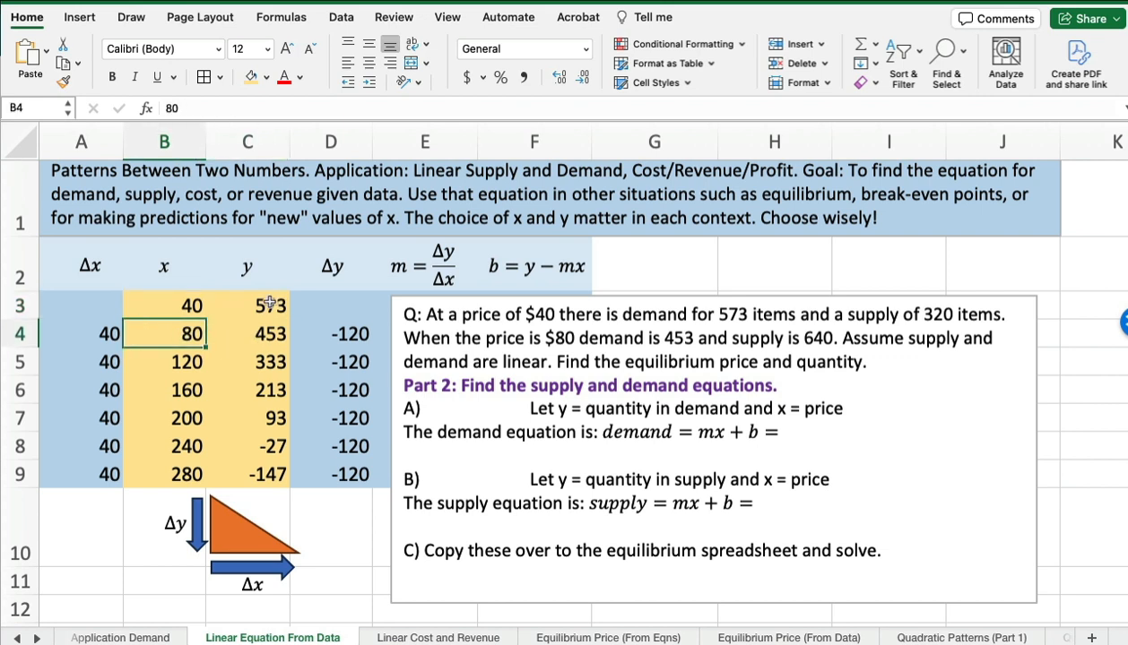
Check the Δy formula in D4 and extend the demand pattern from C3:C4 down to C9
{"action": "left_click_drag", "start_coordinate": [268, 306], "coordinate": [271, 335]}
{"action": "left_click", "coordinate": [346, 335]}
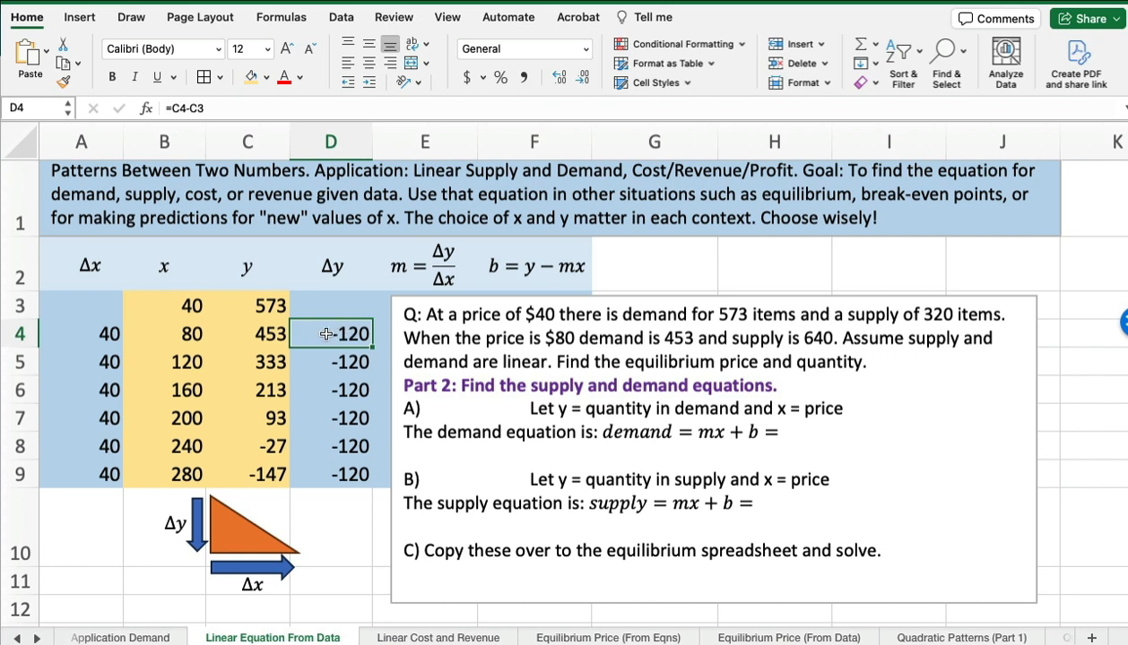
{"action": "left_click_drag", "start_coordinate": [238, 301], "coordinate": [290, 491]}
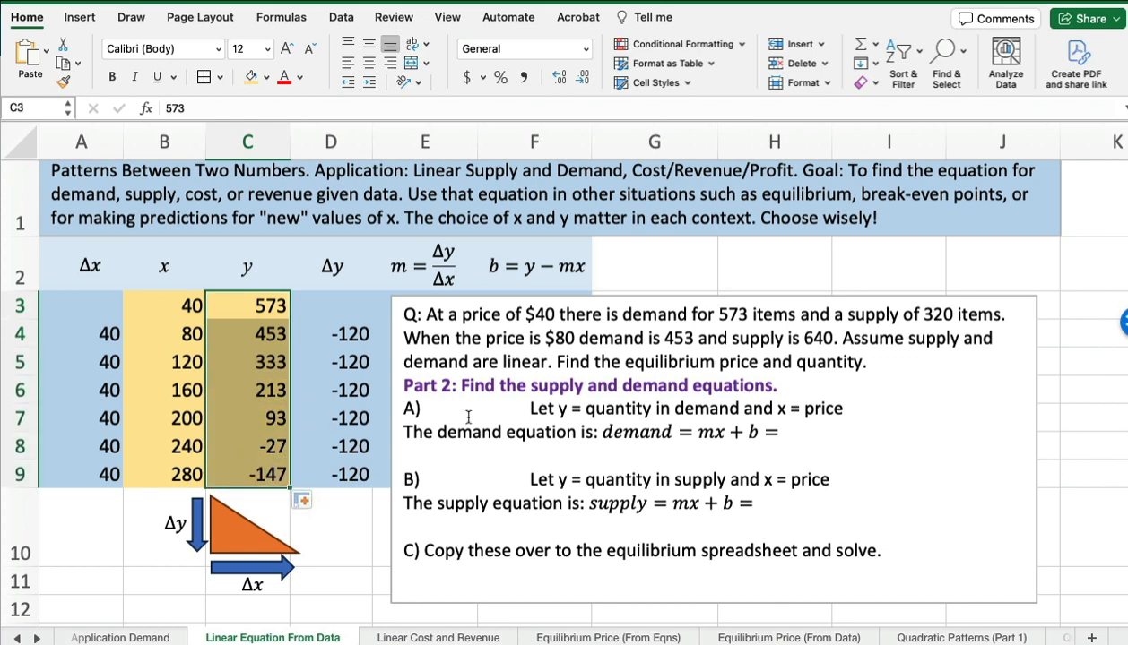
Move the question text box down and to the left so it uncovers the first m and b values
{"action": "left_click", "coordinate": [624, 339]}
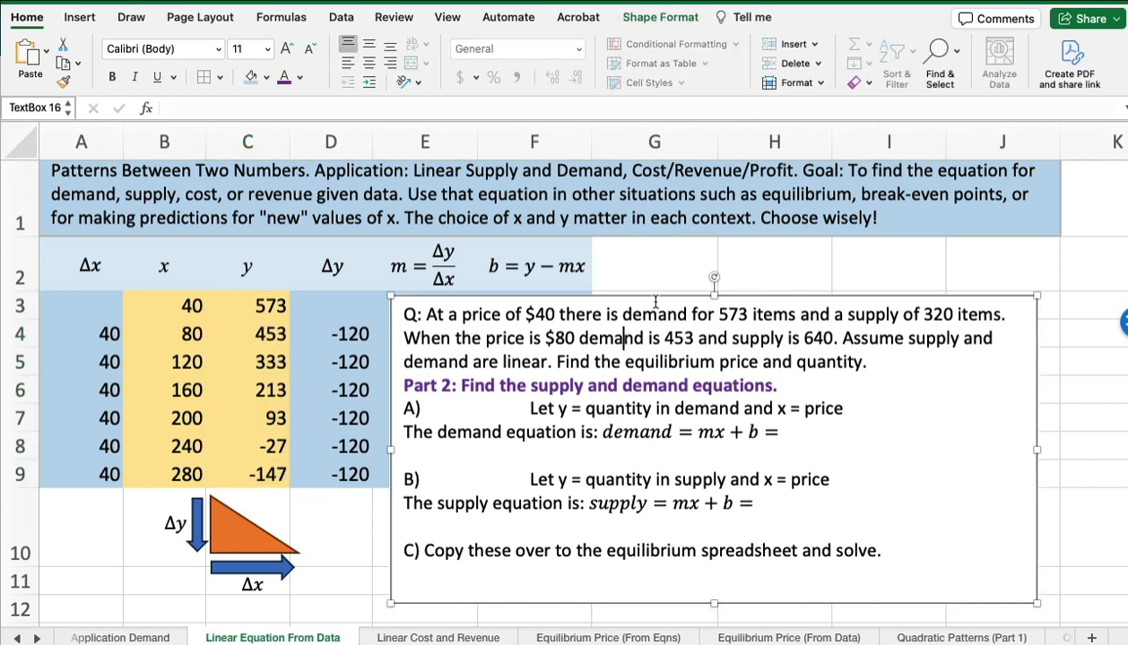
{"action": "left_click_drag", "start_coordinate": [655, 299], "coordinate": [608, 361]}
{"action": "scroll", "coordinate": [608, 361], "scroll_direction": "down", "scroll_amount": 1}
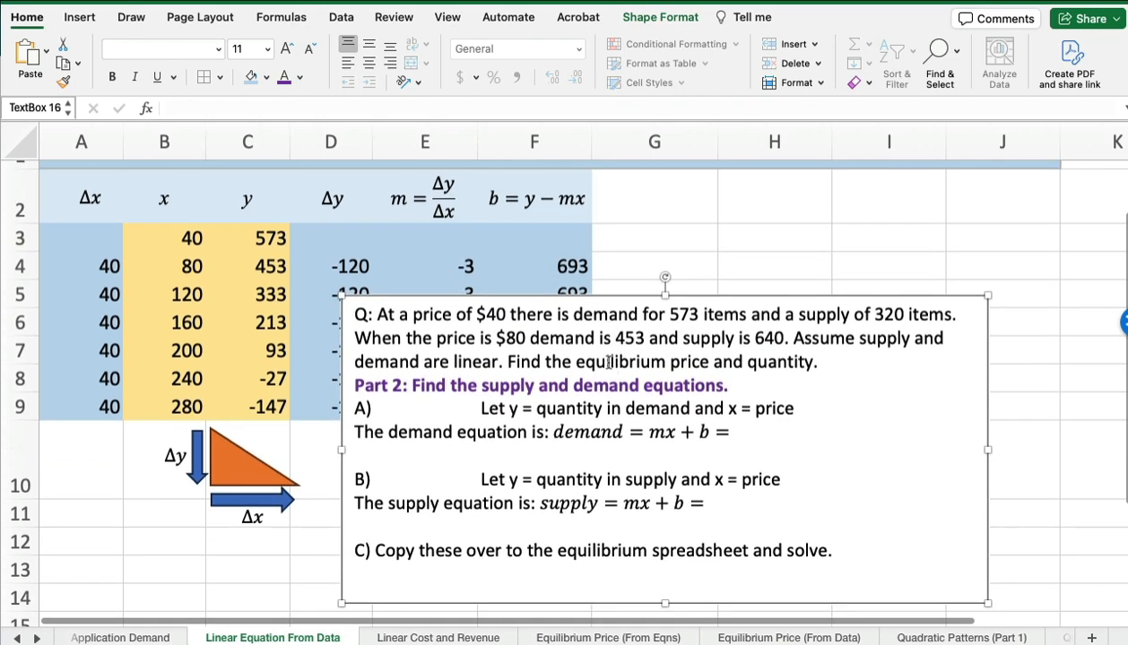
{"action": "scroll", "coordinate": [612, 333], "scroll_direction": "down", "scroll_amount": 1}
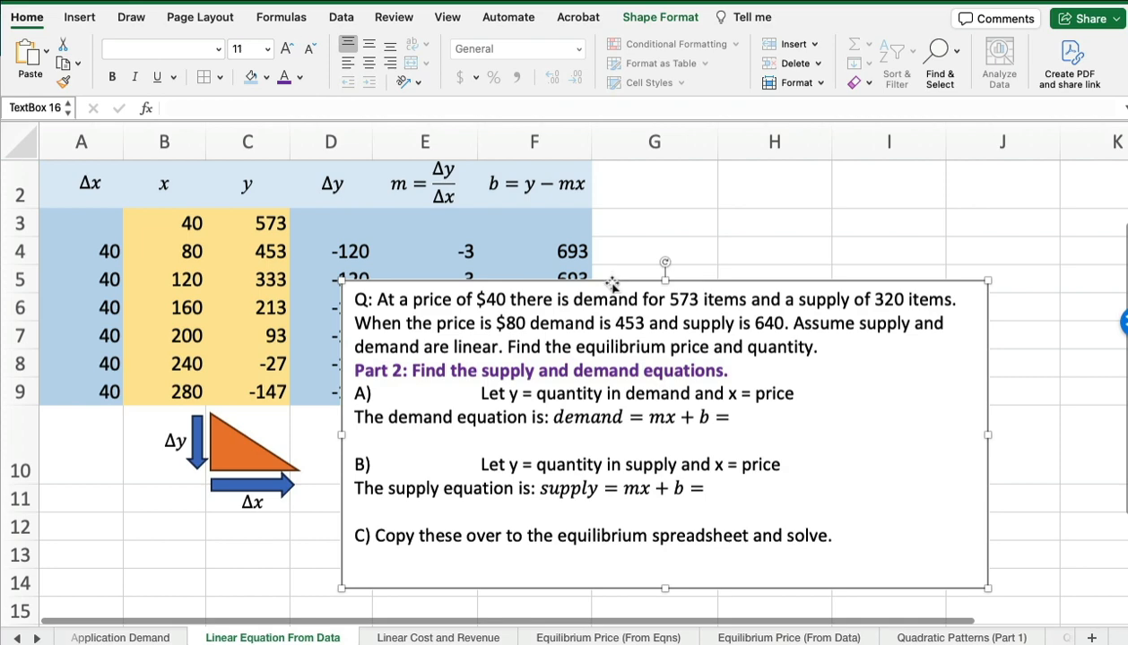
{"action": "left_click_drag", "start_coordinate": [598, 282], "coordinate": [587, 320]}
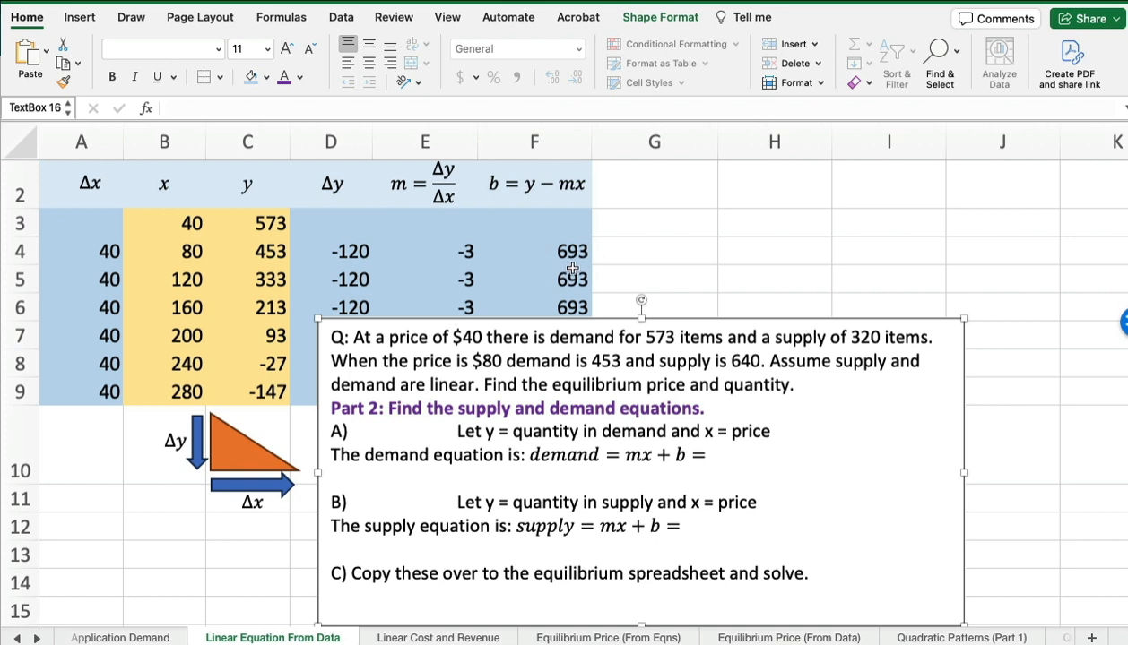
Complete the demand equation in Part A with −3x + 693
{"action": "left_click", "coordinate": [708, 454]}
{"action": "key", "text": "Left"}
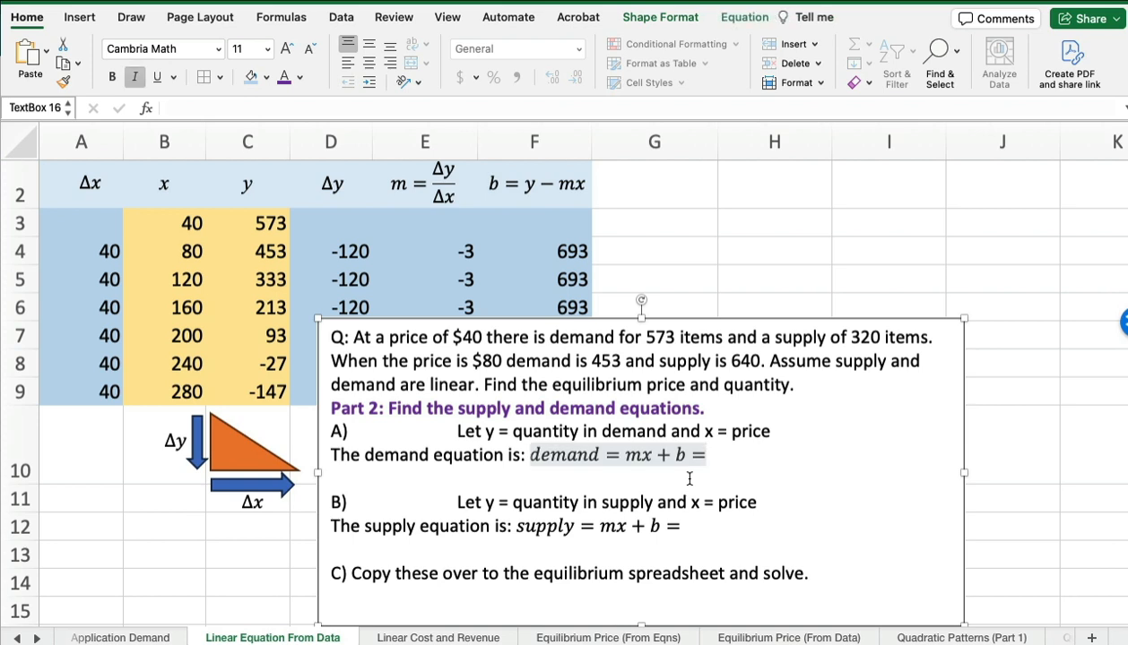
{"action": "type", "text": "-3x"}
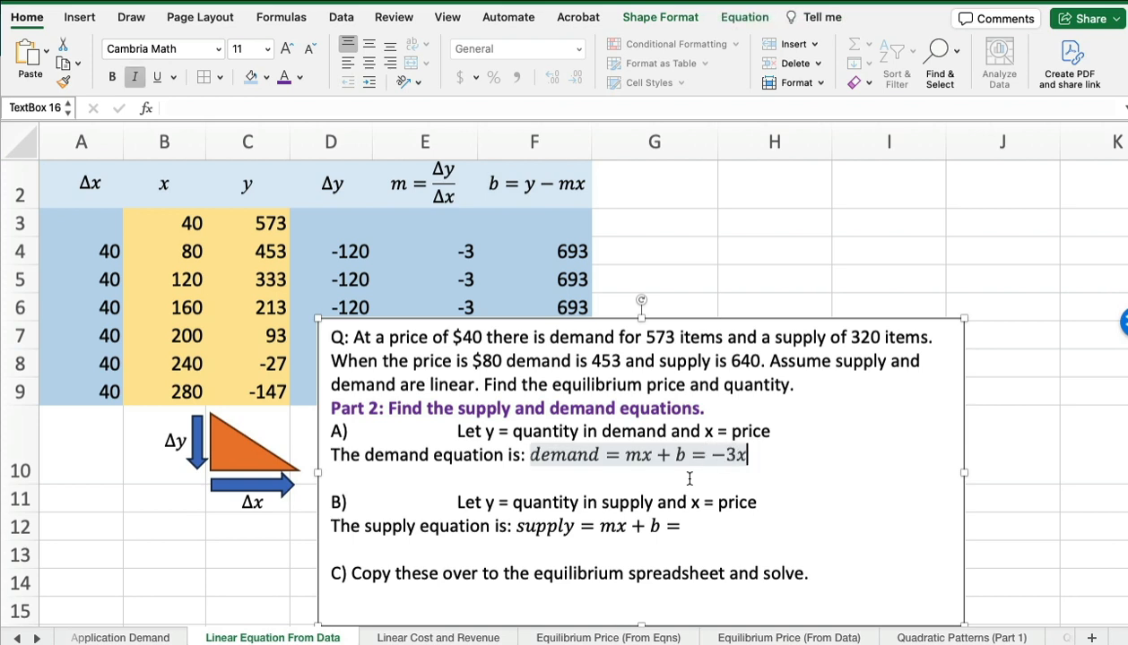
{"action": "type", "text": "+69"}
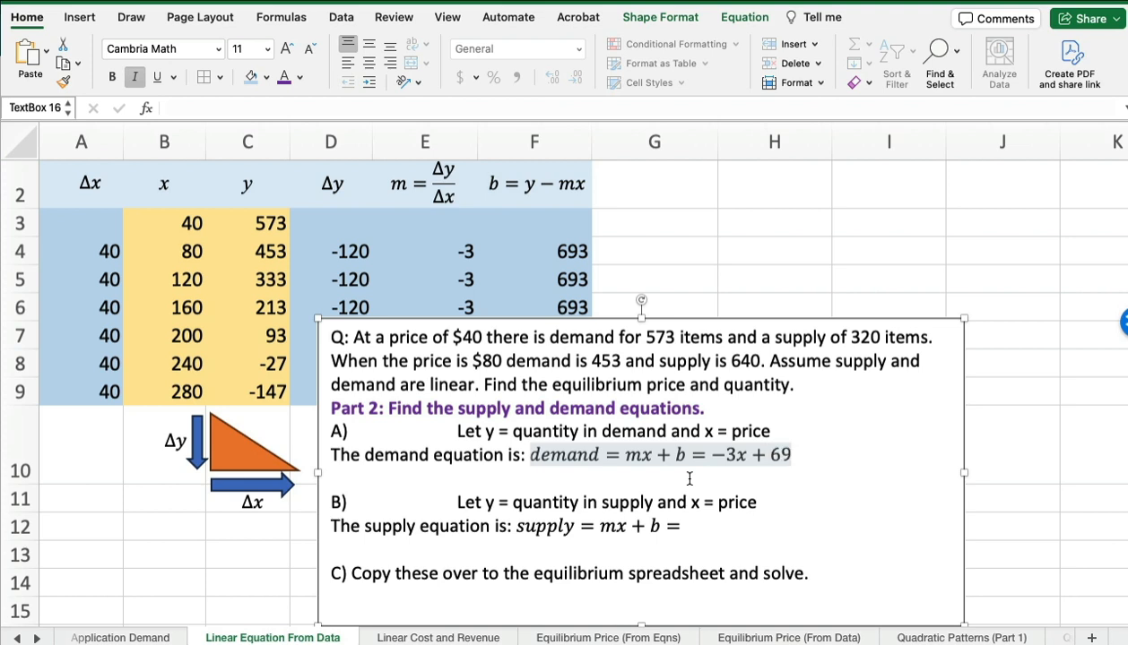
{"action": "type", "text": "3"}
Move the question text box back up beside the Δy column and clear the contents of C3:C9
{"action": "left_click", "coordinate": [680, 526]}
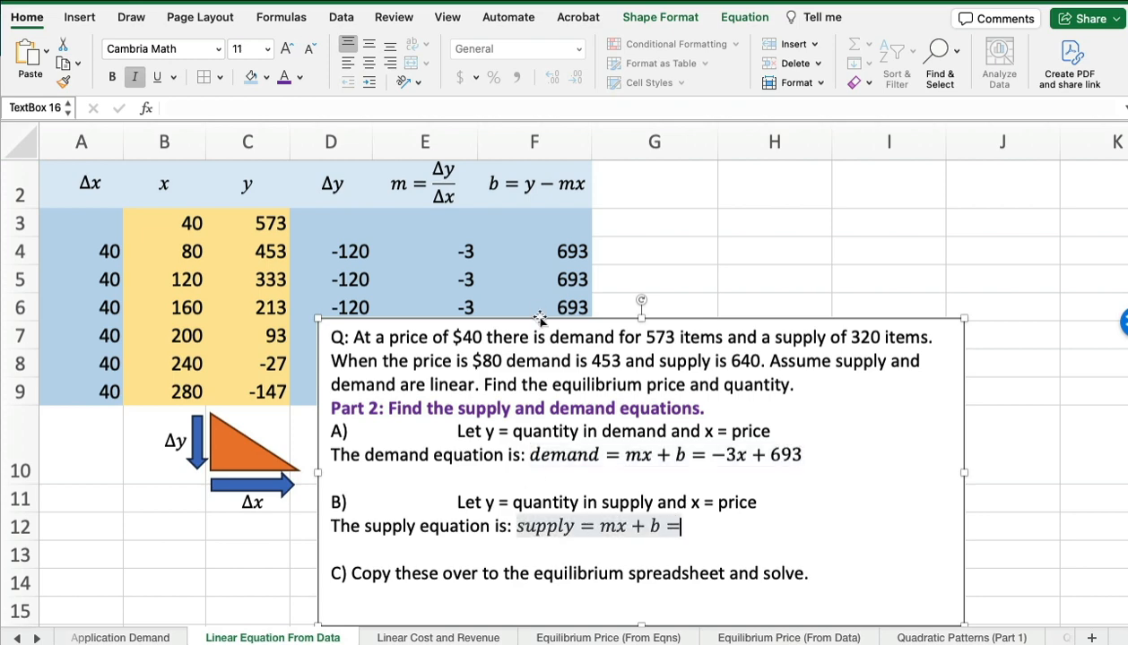
{"action": "left_click_drag", "start_coordinate": [538, 319], "coordinate": [605, 215]}
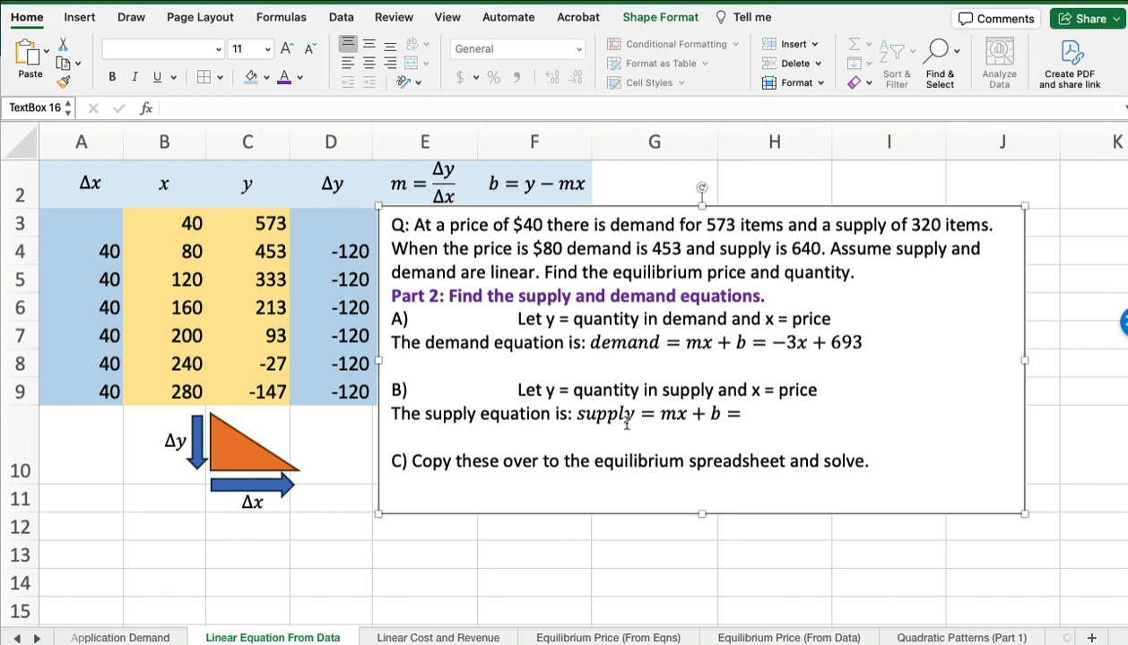
{"action": "left_click", "coordinate": [264, 224]}
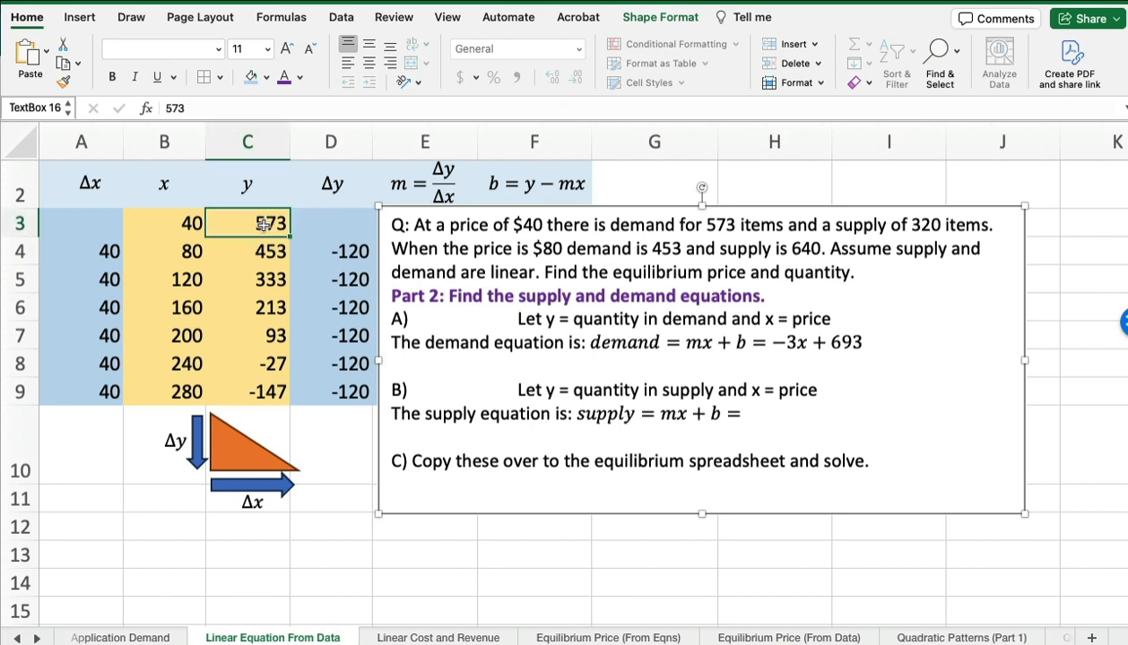
{"action": "left_click_drag", "start_coordinate": [264, 224], "coordinate": [249, 384]}
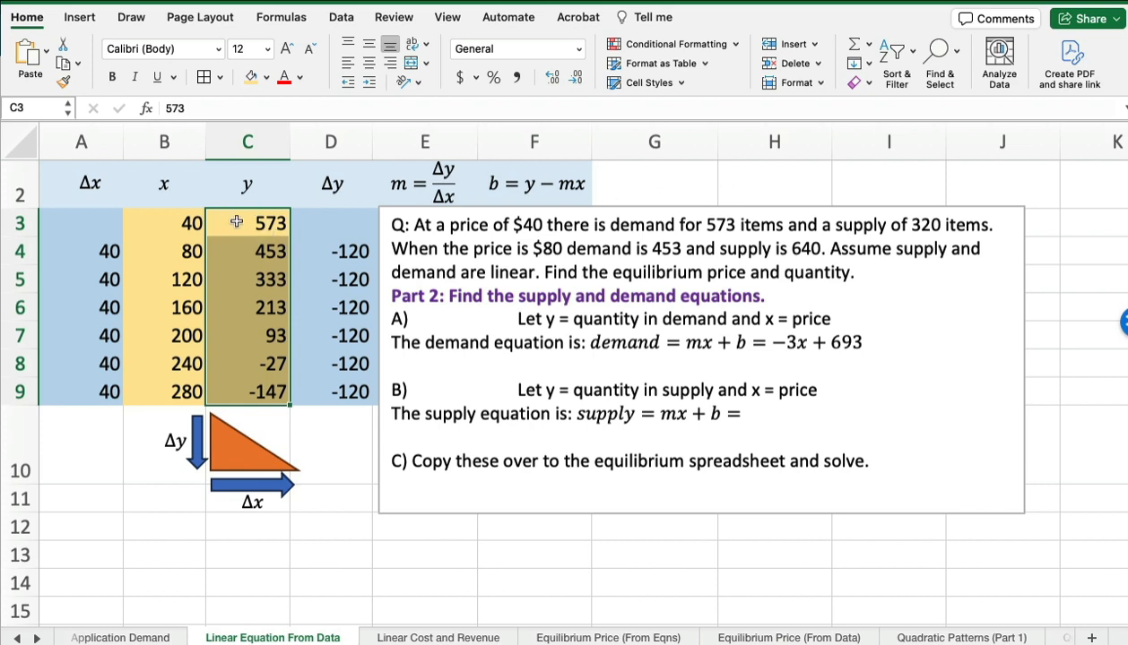
{"action": "left_click_drag", "start_coordinate": [235, 222], "coordinate": [244, 392]}
{"action": "left_click", "coordinate": [862, 86]}
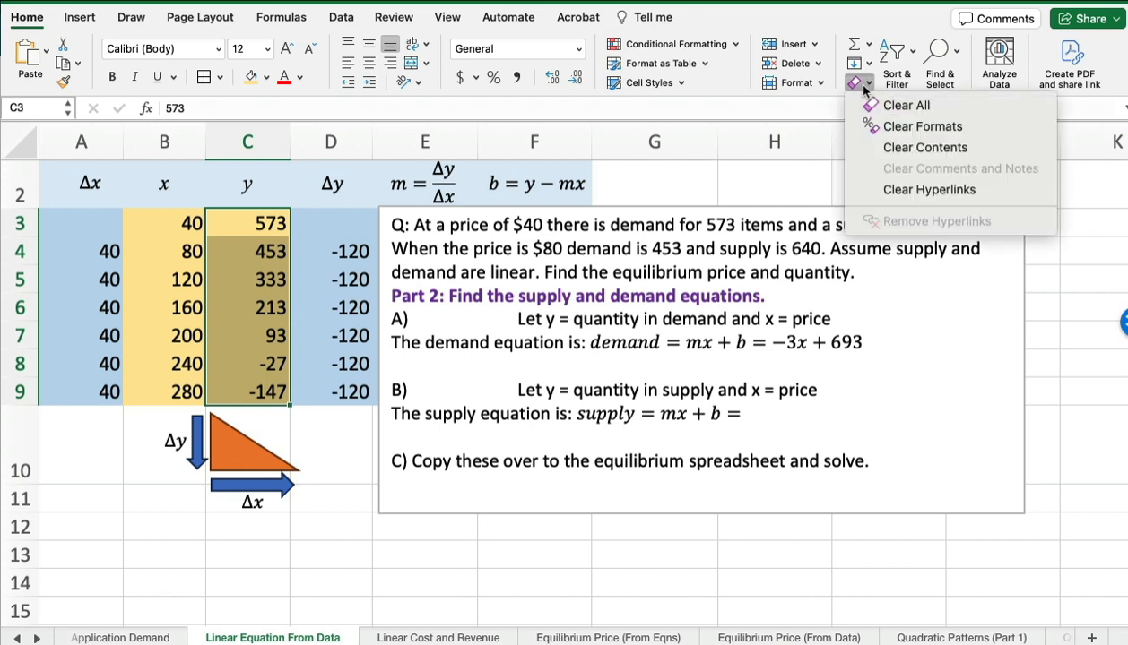
{"action": "left_click", "coordinate": [924, 148]}
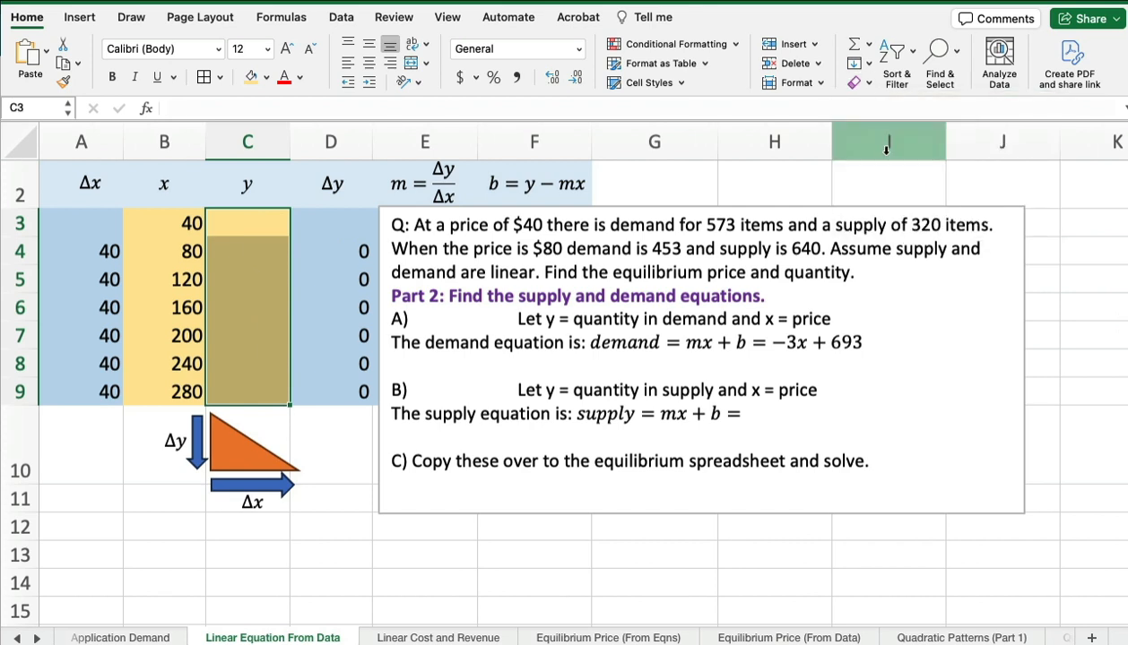
Enter the supply quantities 320 in C3 and 640 in C4, and extend their pattern down to C9
{"action": "left_click", "coordinate": [262, 223]}
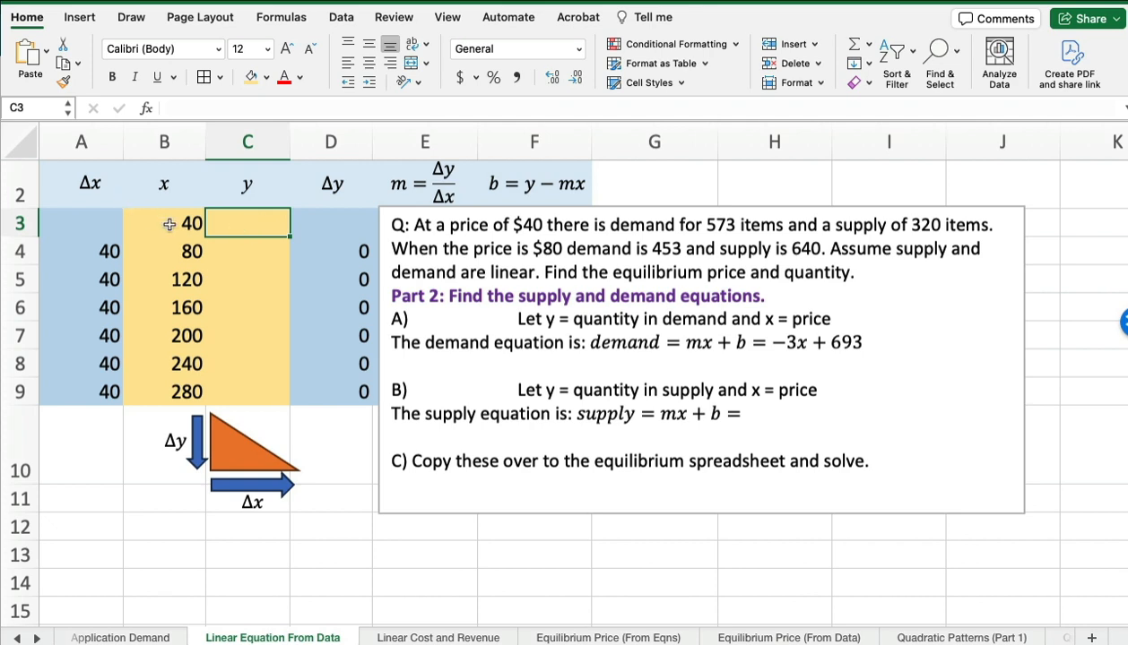
{"action": "left_click", "coordinate": [168, 224]}
{"action": "left_click", "coordinate": [262, 222]}
{"action": "type", "text": "320"}
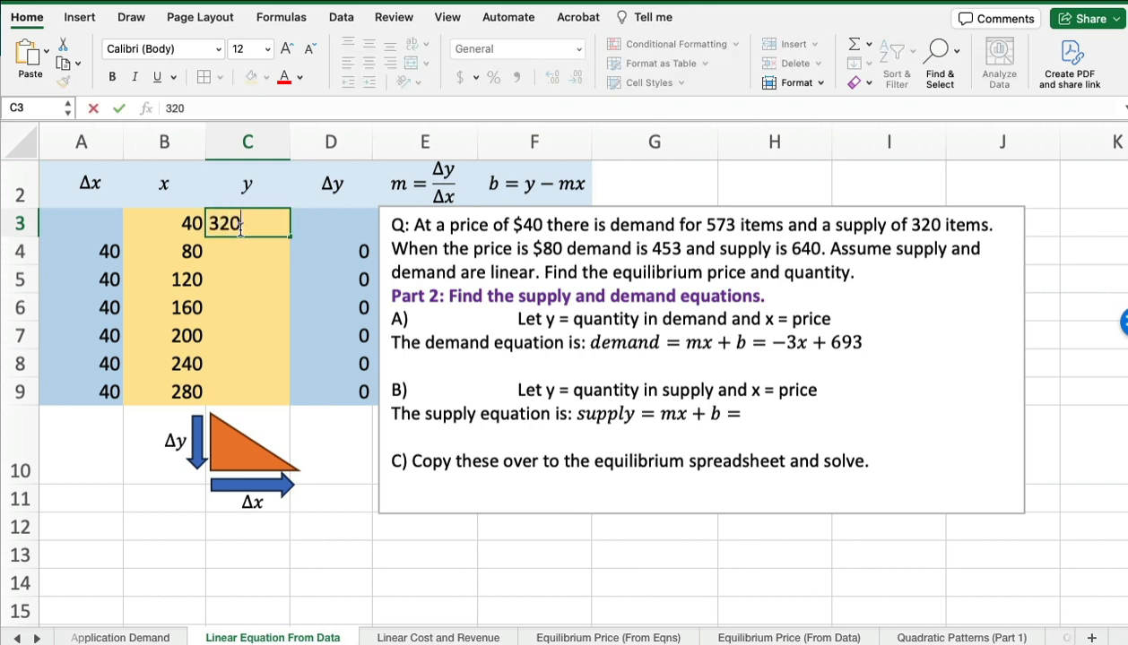
{"action": "key", "text": "Return"}
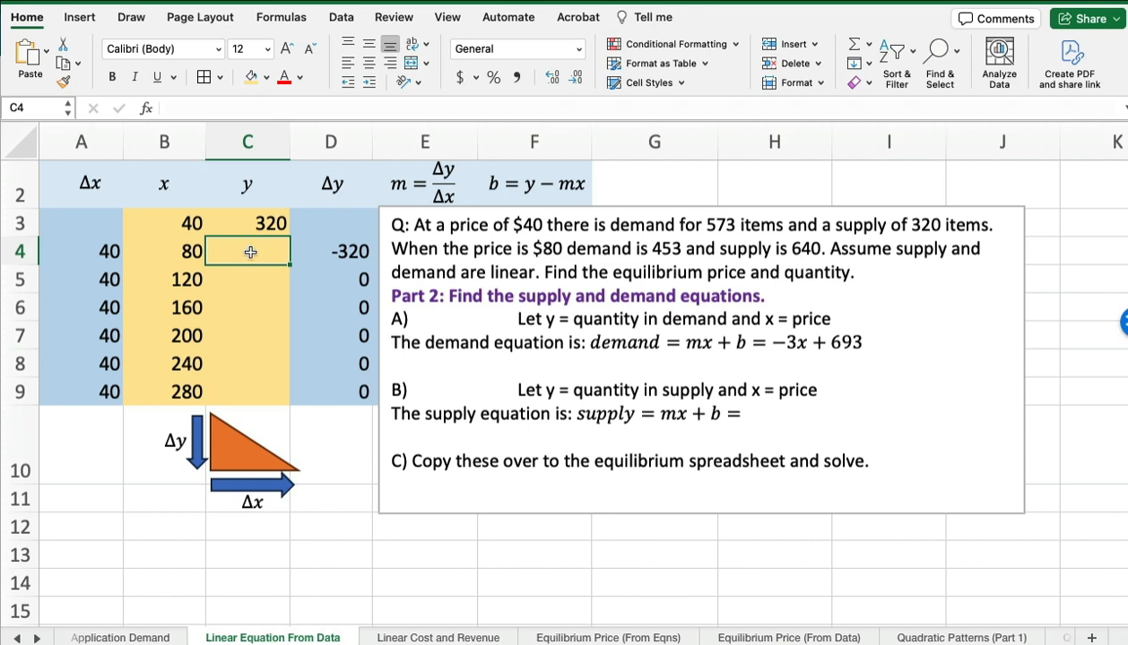
{"action": "type", "text": "640"}
{"action": "key", "text": "Return"}
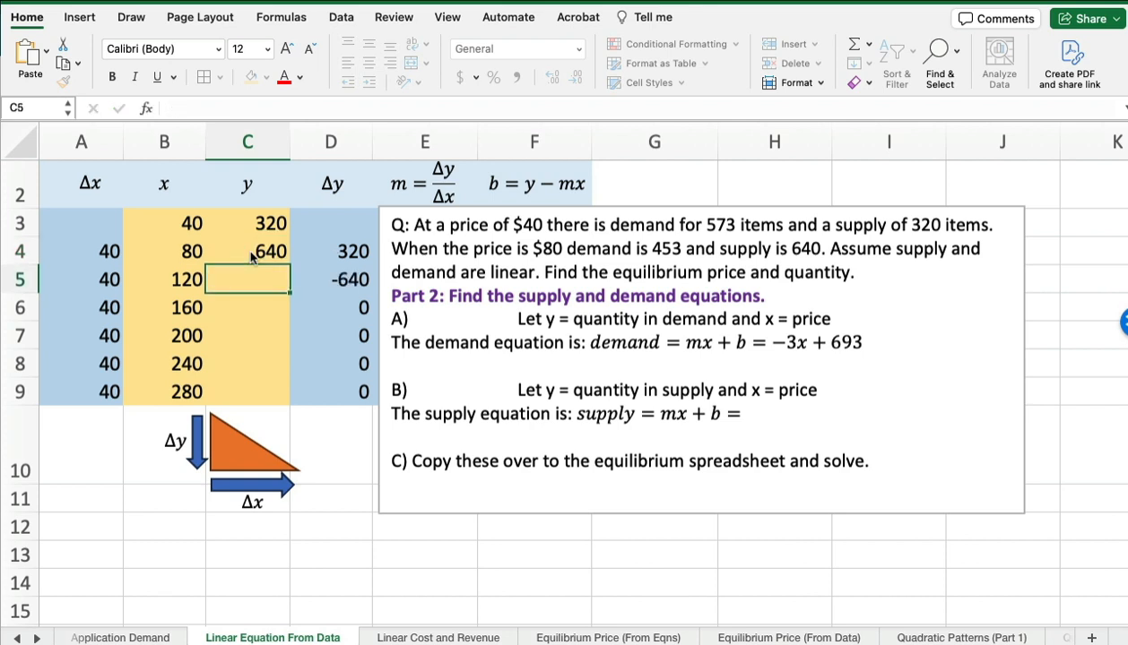
{"action": "left_click_drag", "start_coordinate": [244, 221], "coordinate": [268, 399]}
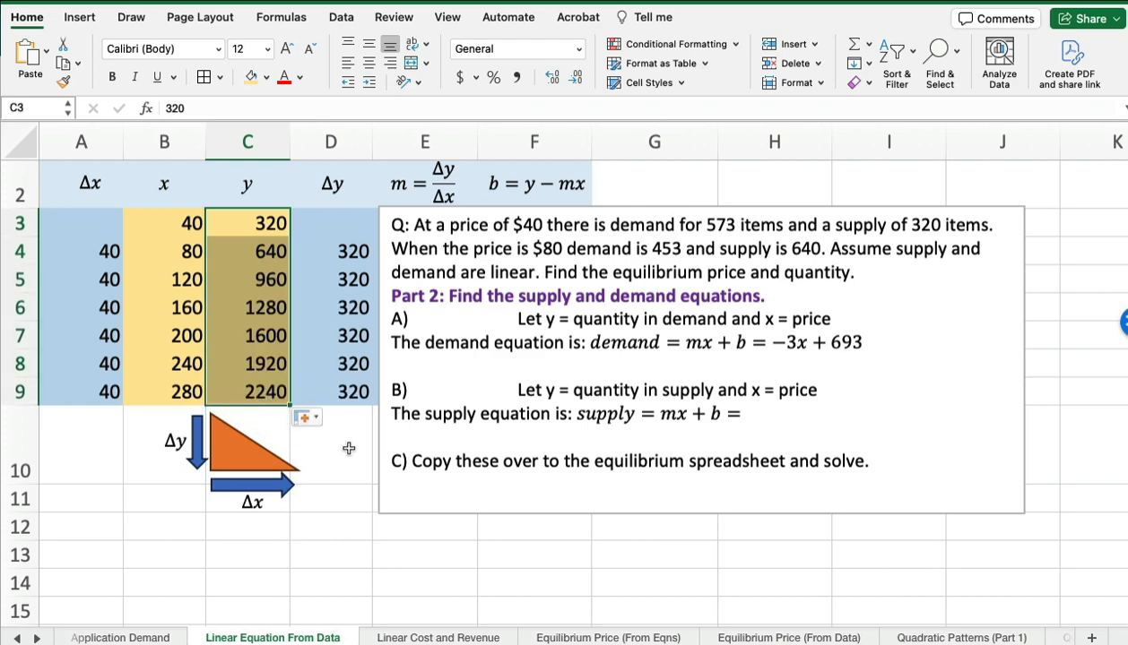
Move the question text box below row 5 to uncover the slope and intercept values for supply
{"action": "left_click", "coordinate": [746, 248]}
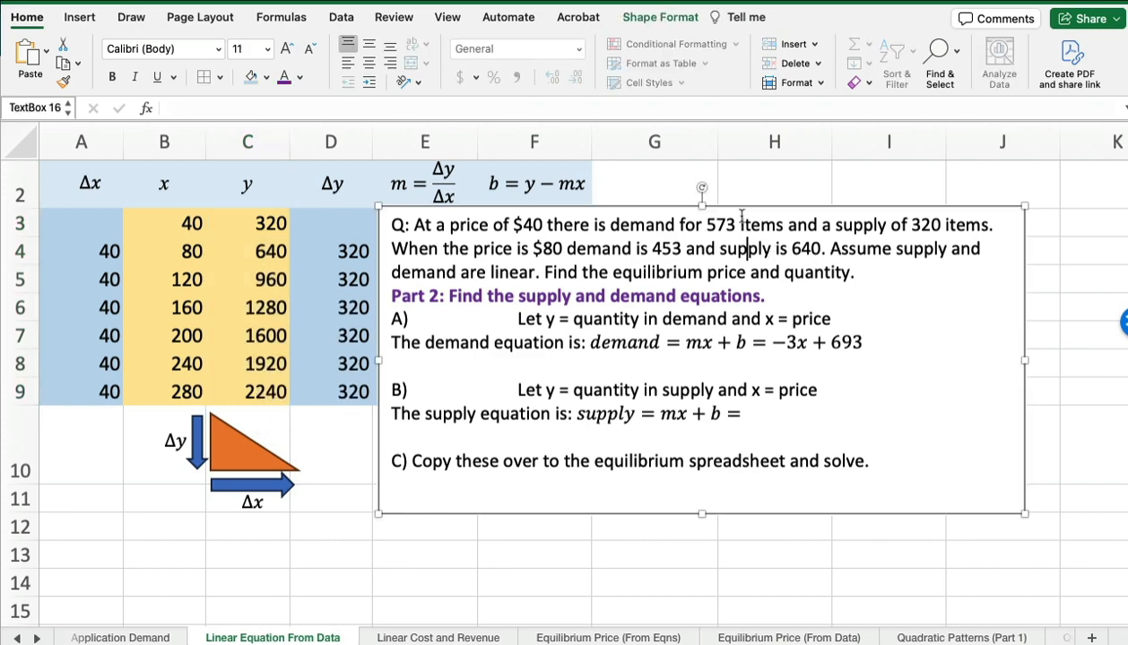
{"action": "left_click_drag", "start_coordinate": [741, 207], "coordinate": [707, 307]}
{"action": "scroll", "coordinate": [720, 331], "scroll_direction": "down", "scroll_amount": 1}
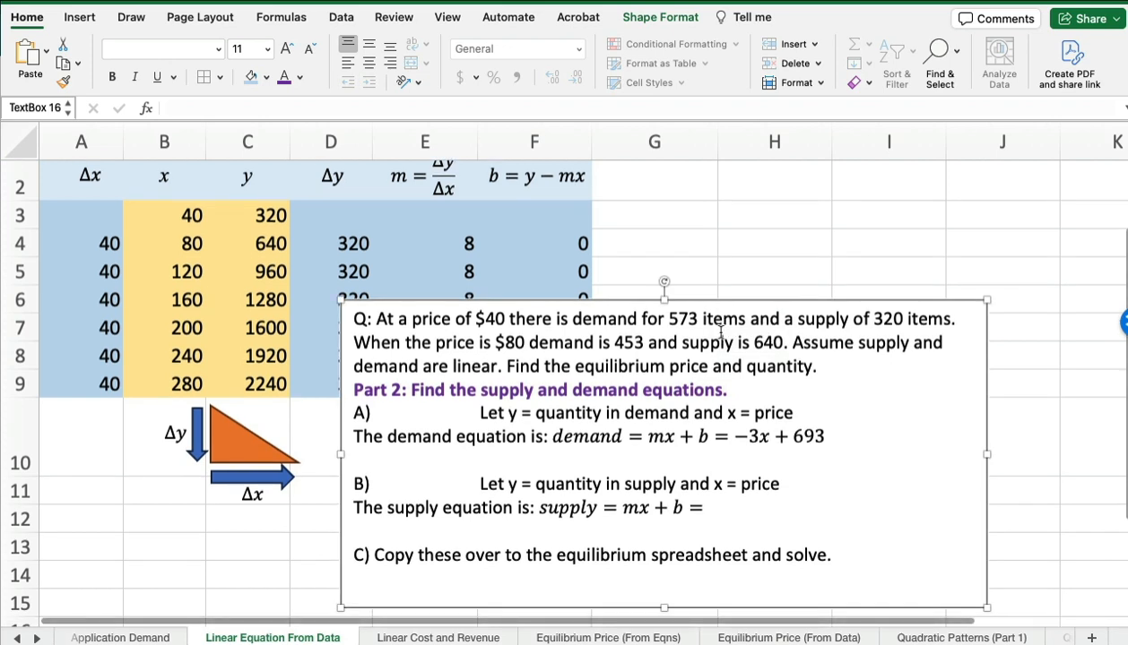
Complete the supply equation in Part B with 8x and move the text box back up beside the Δy column
{"action": "left_click", "coordinate": [702, 507]}
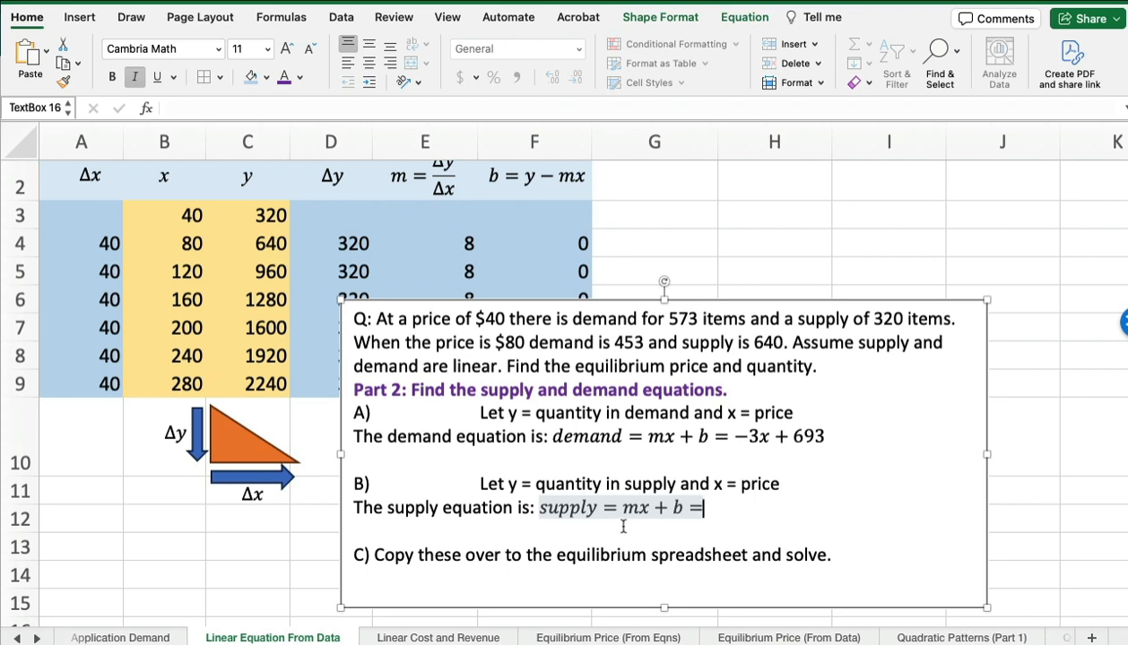
{"action": "type", "text": "8x"}
{"action": "left_click", "coordinate": [419, 533]}
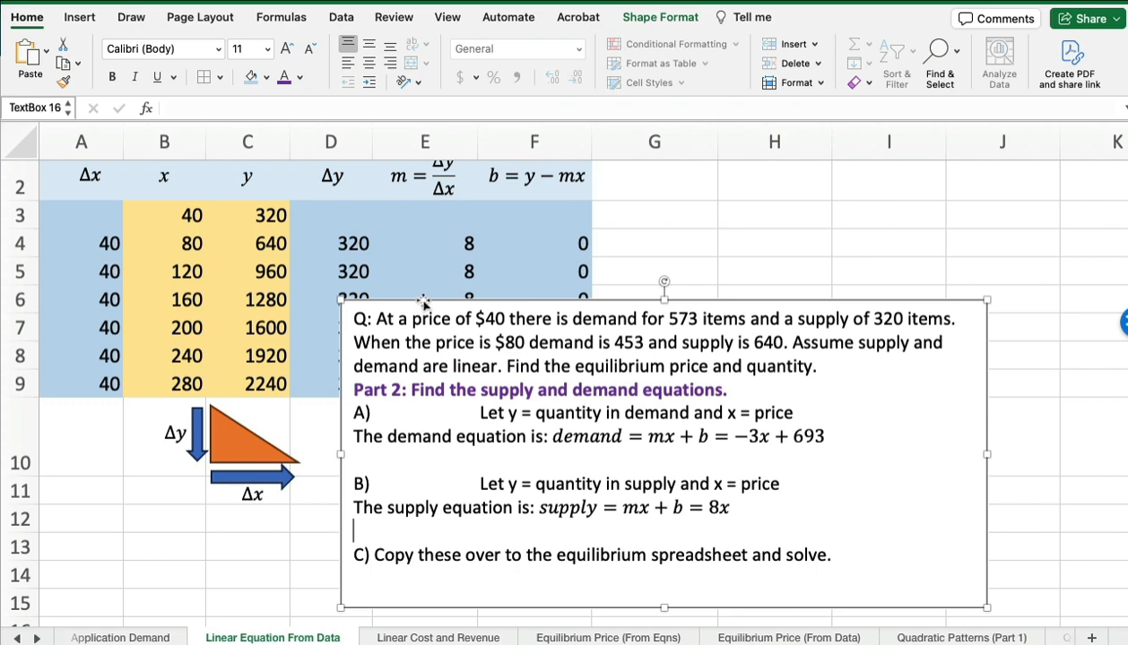
{"action": "left_click_drag", "start_coordinate": [423, 301], "coordinate": [467, 221]}
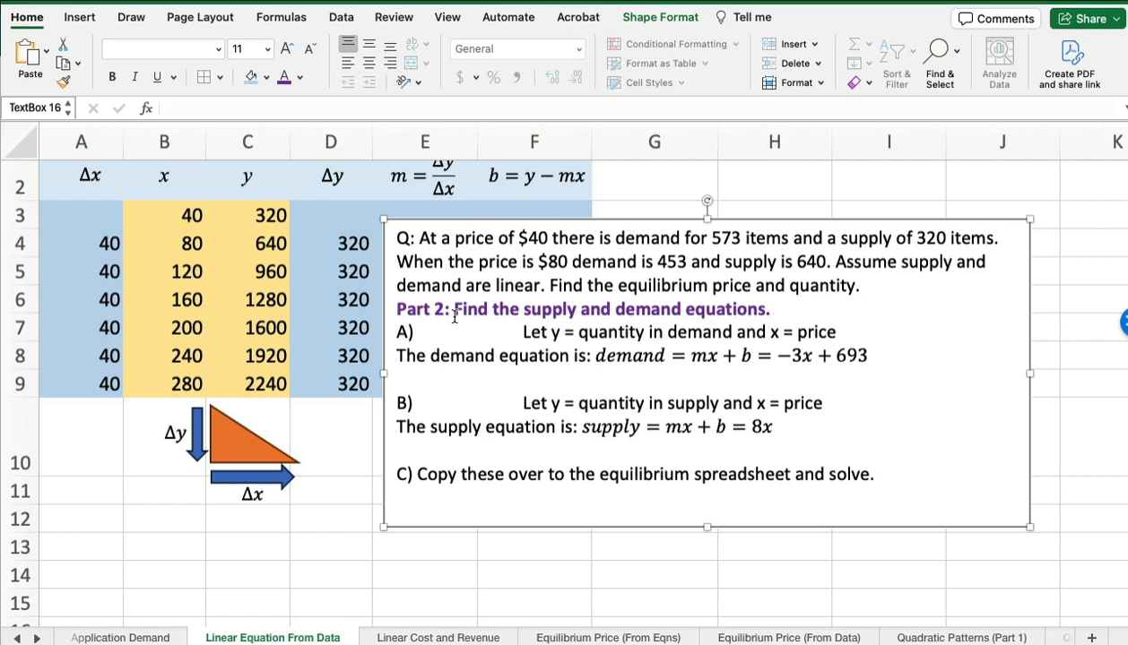